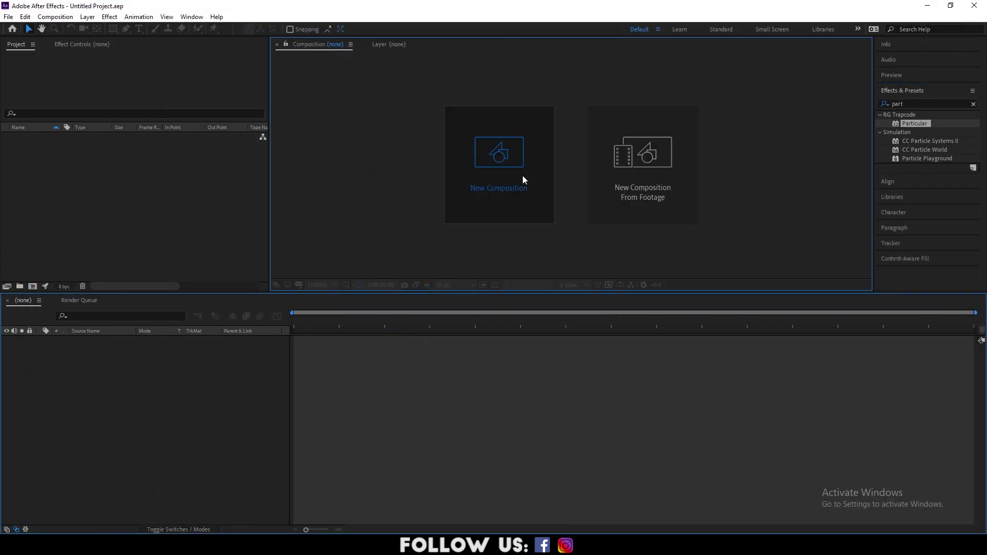
# - Create a new 1920x1080 composition named 'smoke animation'
pyautogui.click(523, 175)
pyautogui.write('smoke animation')
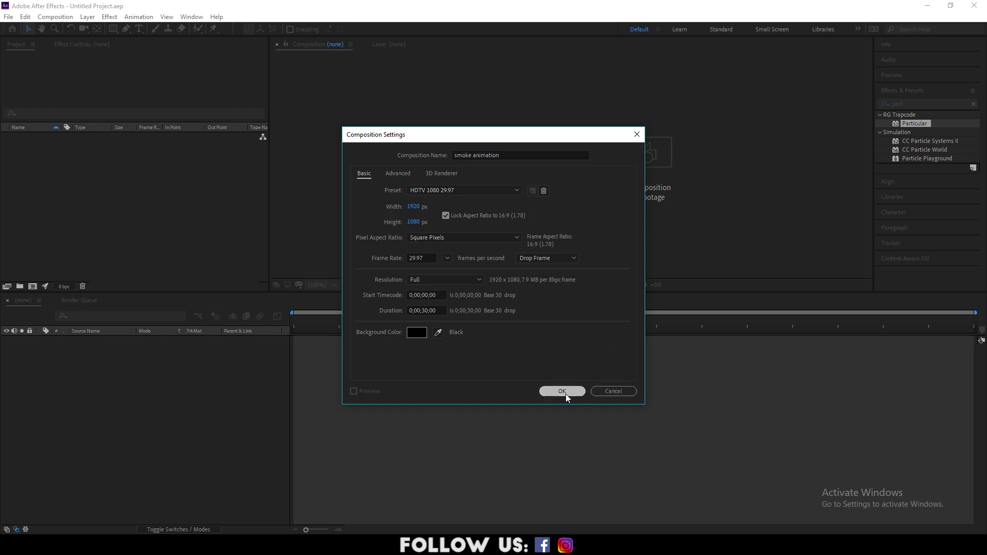
pyautogui.click(564, 392)
# - Add a black solid layer named 'smoke' to the composition
pyautogui.rightClick(98, 434)
pyautogui.moveTo(149, 321)
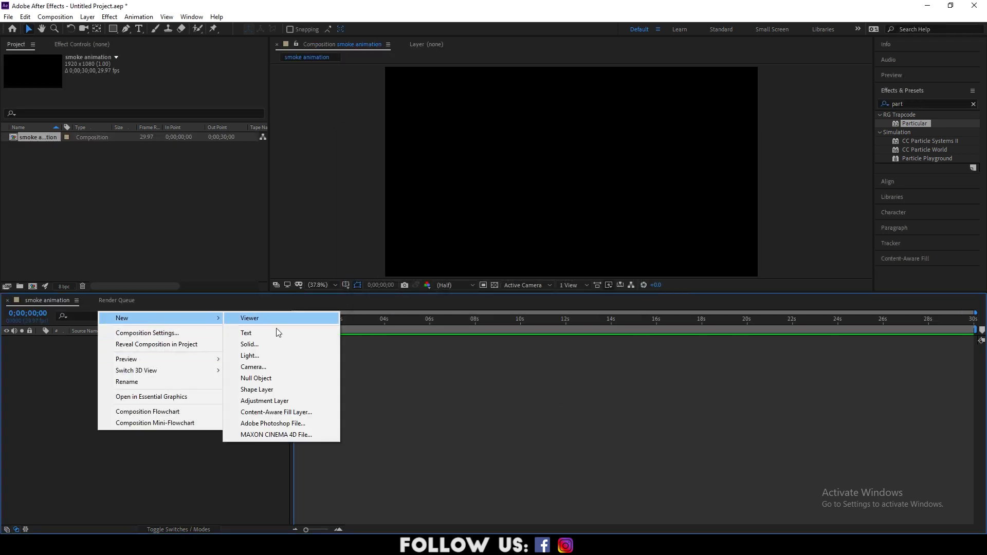
pyautogui.click(276, 341)
pyautogui.write('smoke')
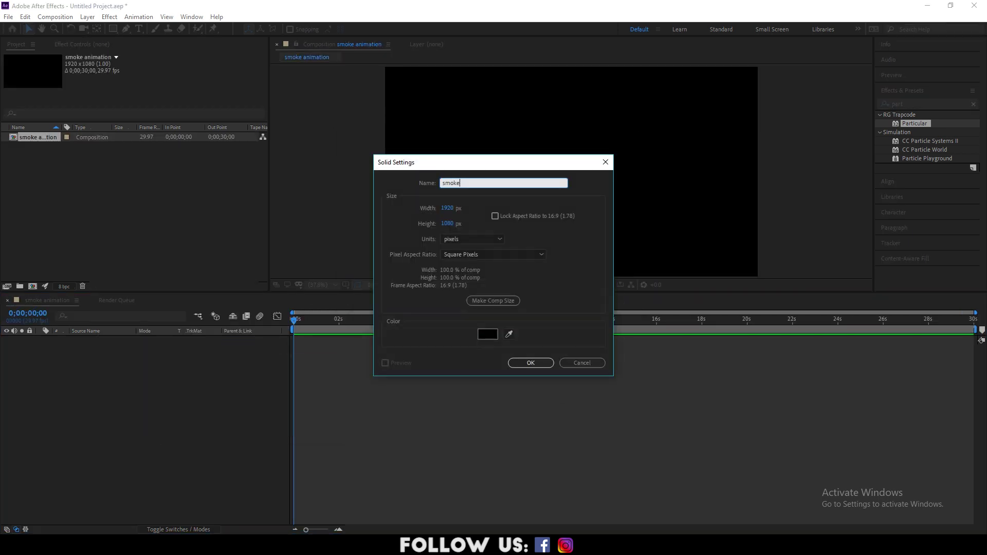
pyautogui.click(554, 363)
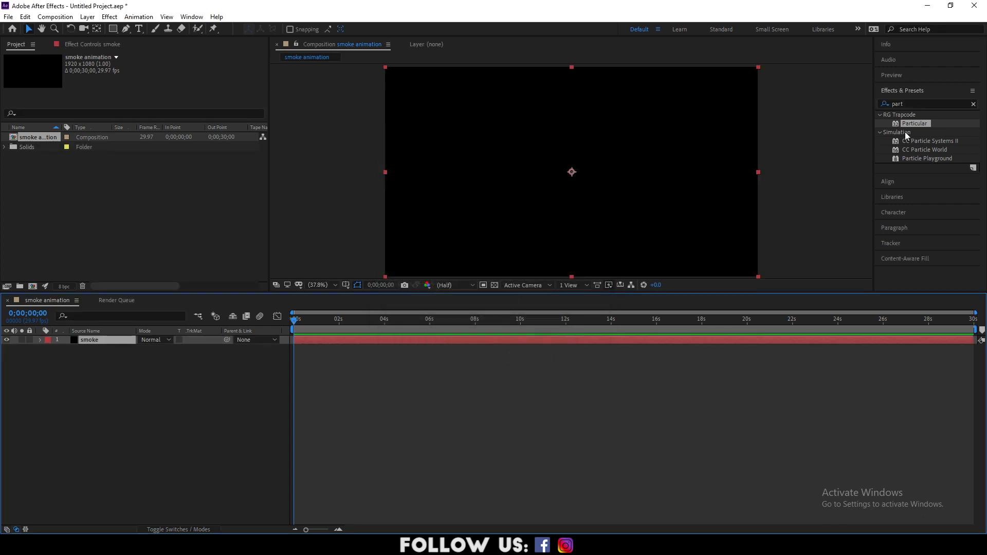
# - Apply Particular to the smoke layer and place its emitter at the bottom centre of the frame
pyautogui.moveTo(915, 123); pyautogui.dragTo(105, 344)
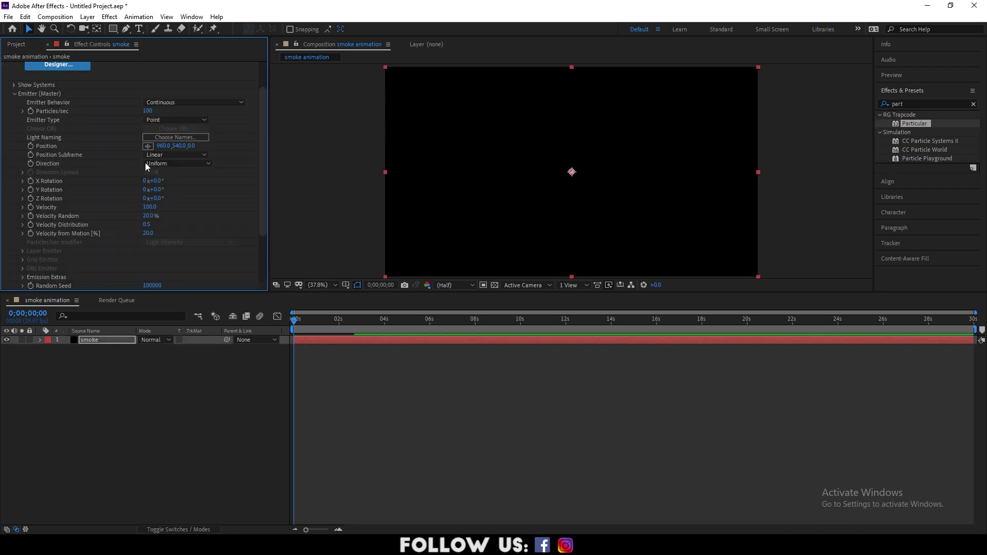
pyautogui.click(148, 146)
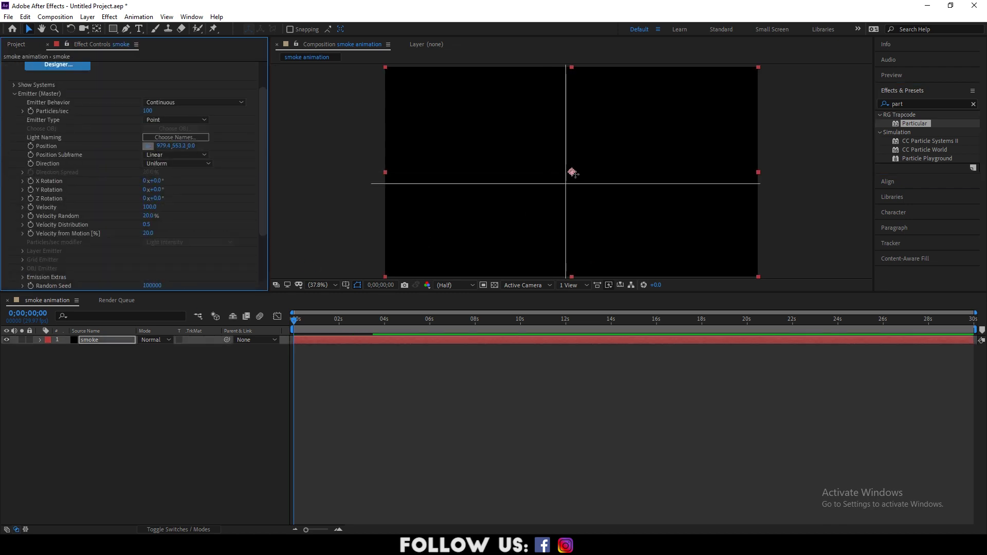
pyautogui.click(572, 276)
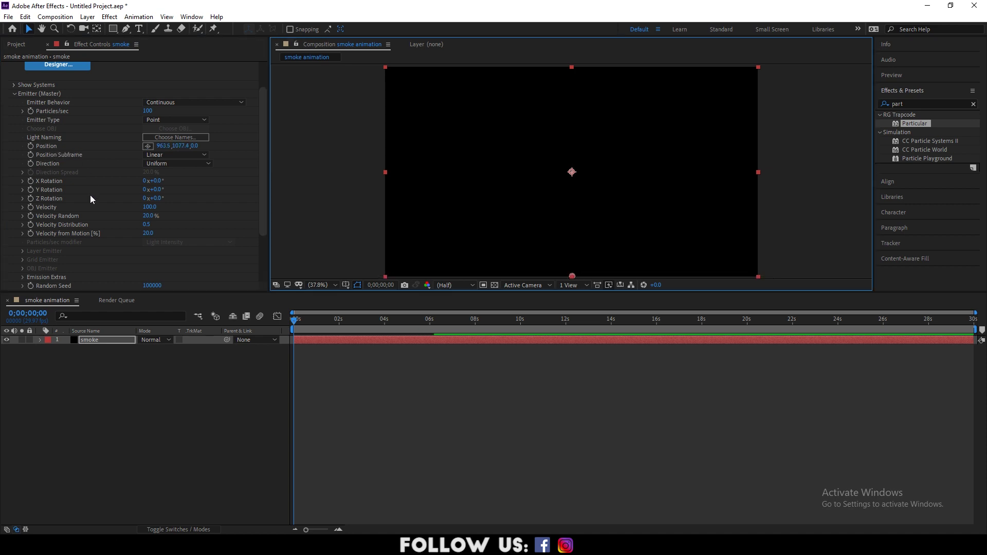
# - Set the emitter Velocity to 3 and Velocity Random to 5%
pyautogui.click(149, 208)
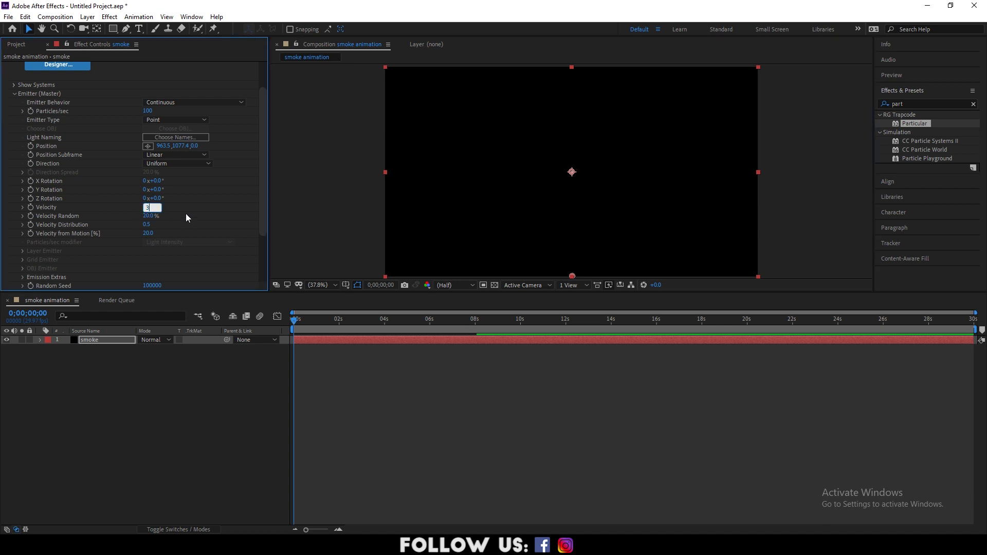
pyautogui.write('3')
pyautogui.press('Return')
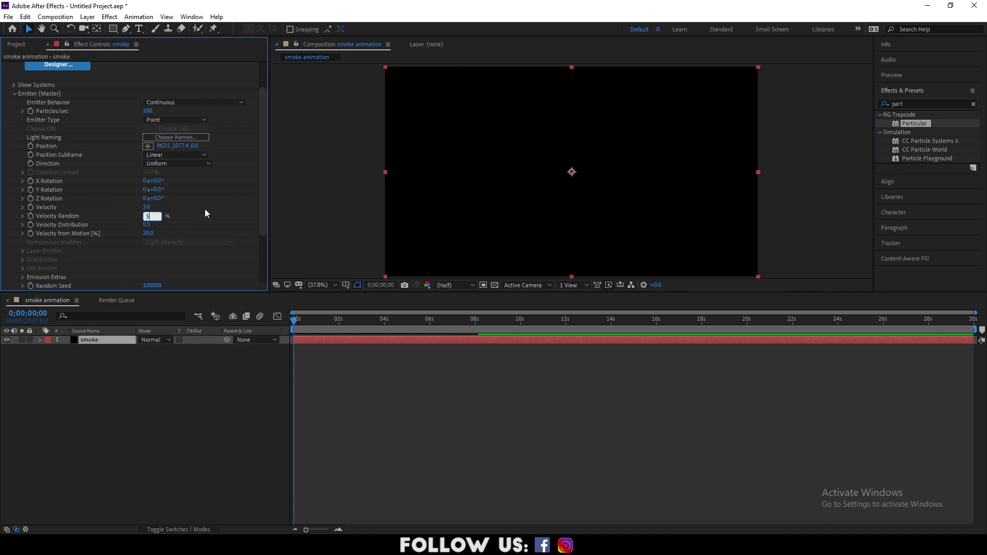
pyautogui.write('5')
pyautogui.press('Return')
# - In Particle (Master), set Life to 5 seconds and Particle Type to Streaklet
pyautogui.scroll(-2, 204, 209)
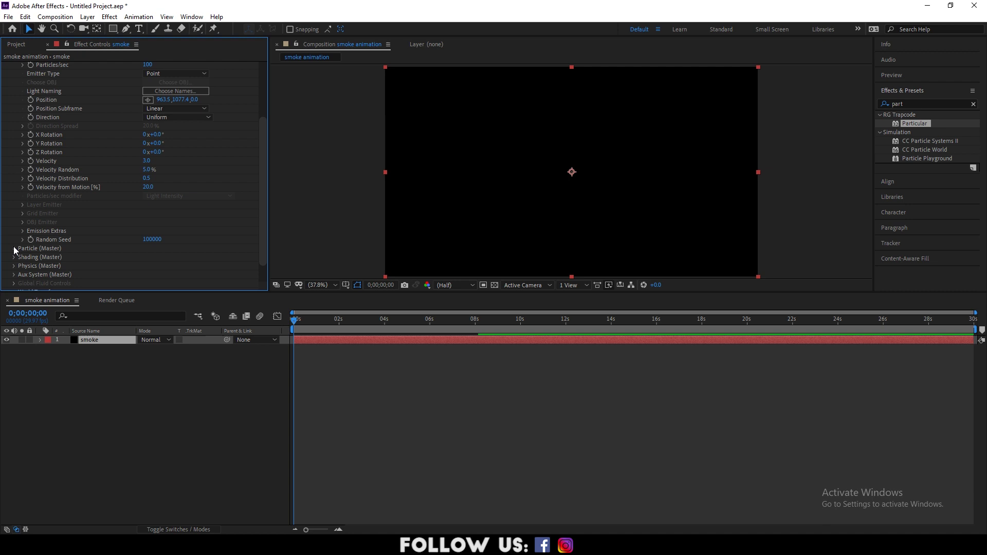
pyautogui.click(14, 249)
pyautogui.scroll(-7, 14, 248)
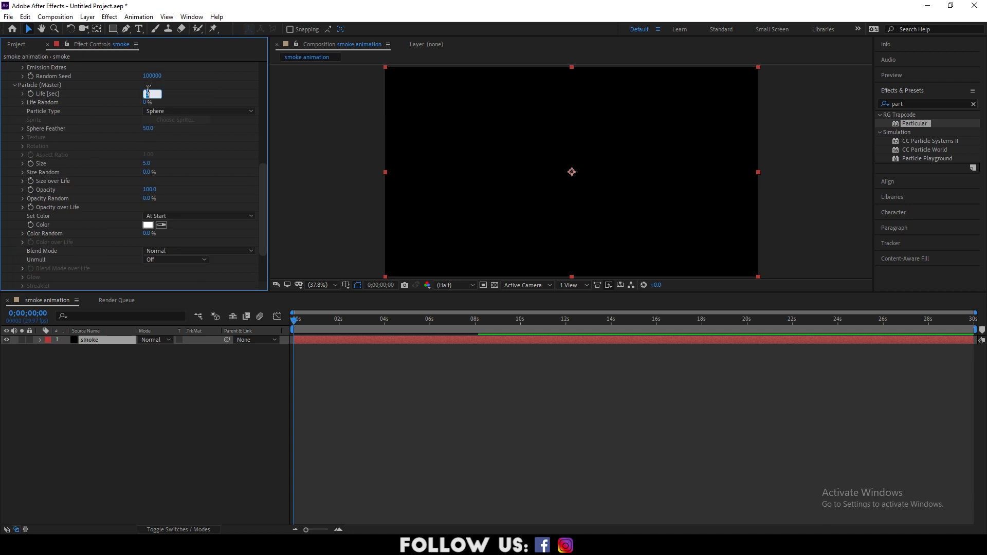
pyautogui.write('5')
pyautogui.press('Return')
pyautogui.click(177, 111)
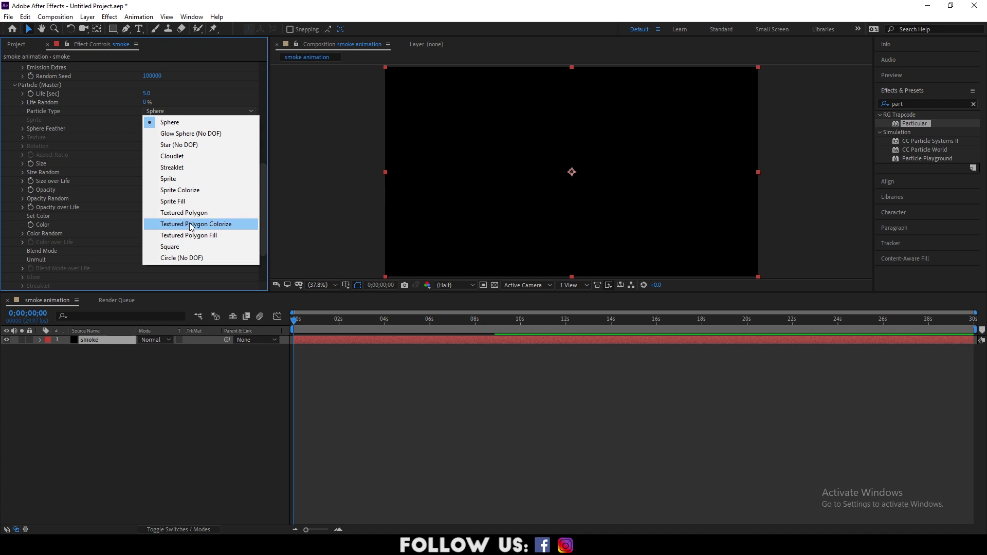
pyautogui.click(189, 168)
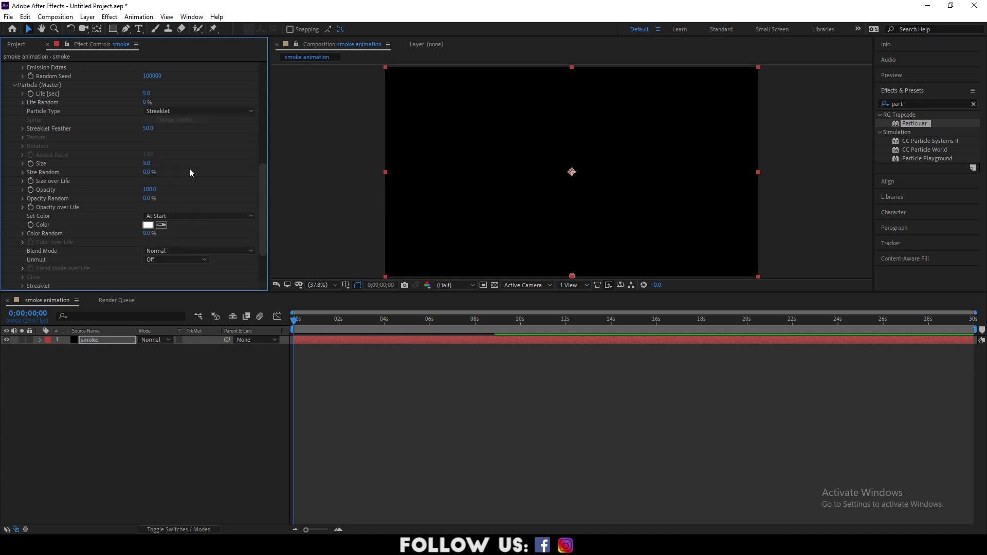
# - Set Physics Air Wind Y to -180 so particles rise, then preview the animation
pyautogui.scroll(-5, 14, 243)
pyautogui.click(14, 243)
pyautogui.scroll(-3, 203, 273)
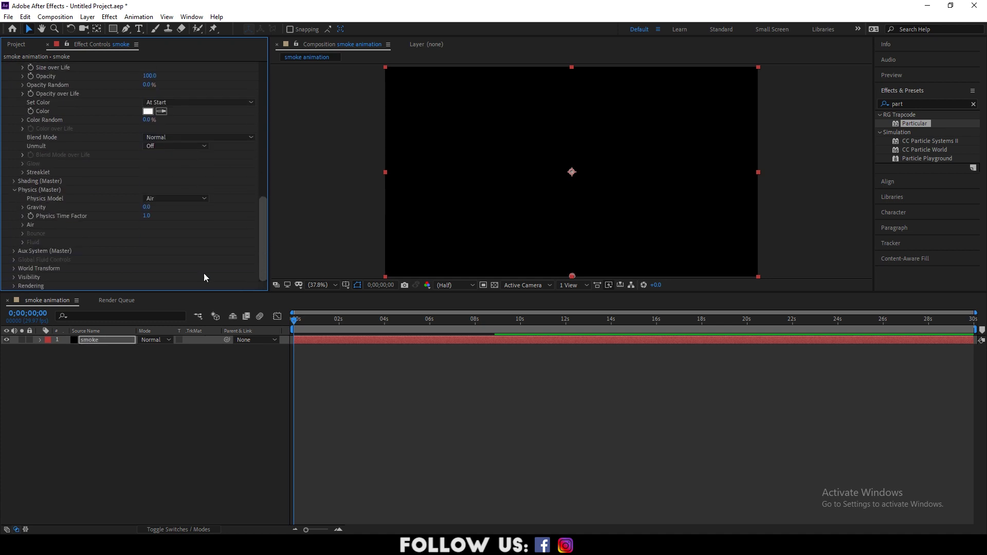
pyautogui.click(22, 226)
pyautogui.scroll(-3, 145, 251)
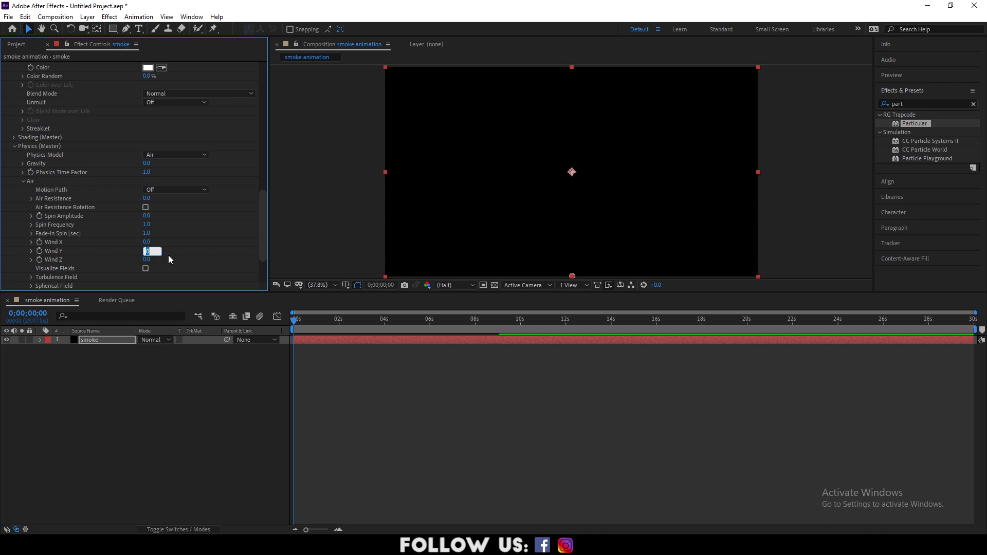
pyautogui.click(112, 306)
pyautogui.press('space')
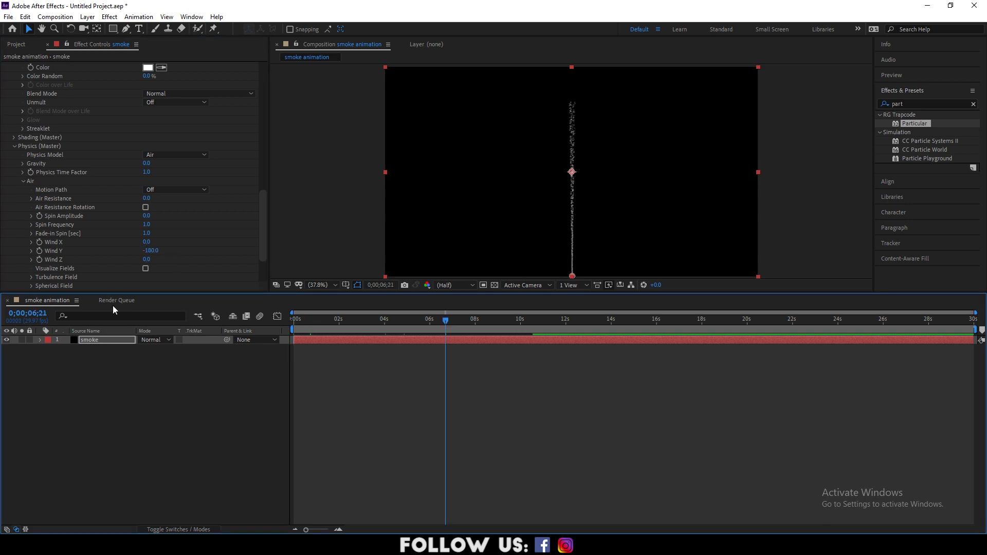
# - Set Turbulence Field Affect Position to 500 and preview the result
pyautogui.click(31, 277)
pyautogui.scroll(-2, 193, 248)
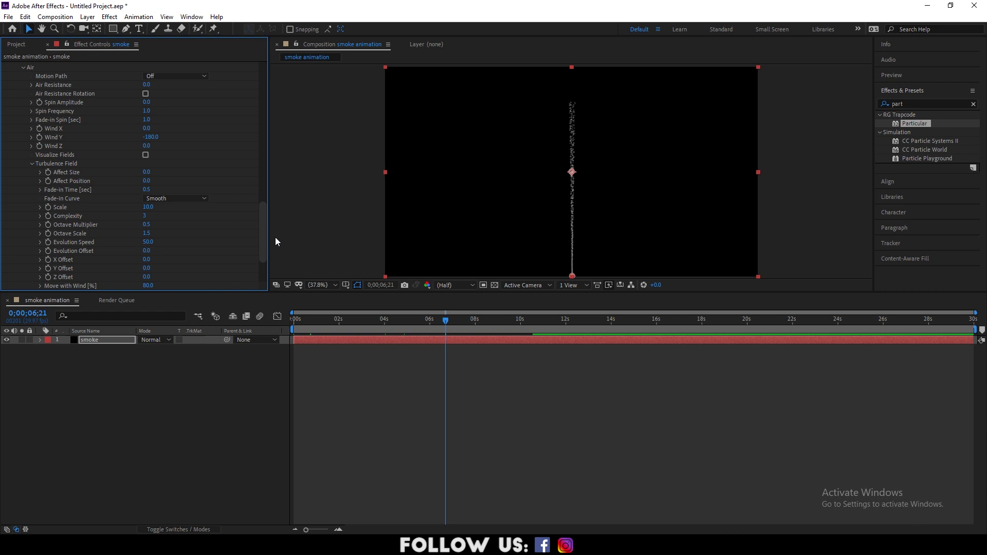
pyautogui.click(147, 246)
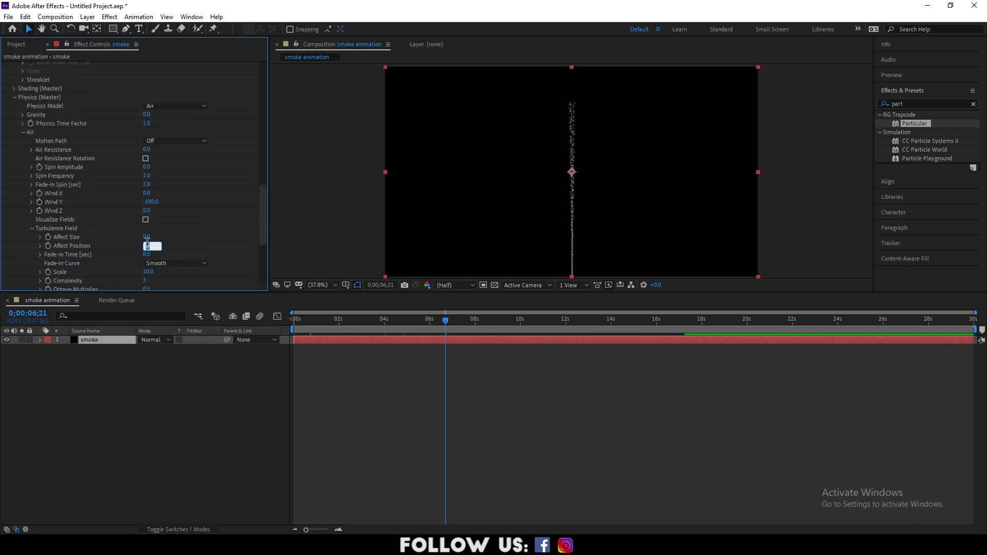
pyautogui.write('500')
pyautogui.press('Return')
pyautogui.click(448, 322)
pyautogui.press('space')
# - Set turbulence Octave Multiplier to 3 and Evolution Speed to 5
pyautogui.scroll(-6, 267, 239)
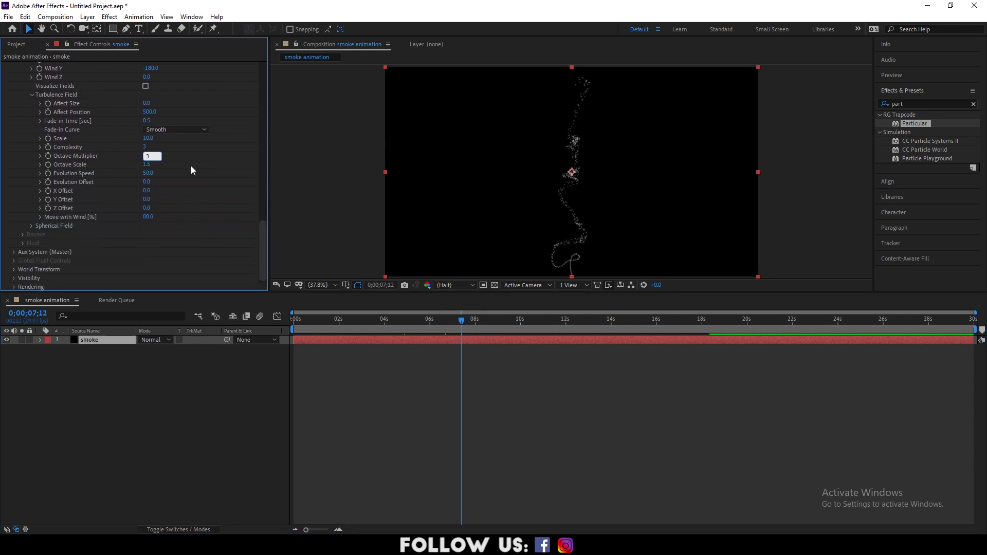
pyautogui.press('Return')
pyautogui.click(147, 174)
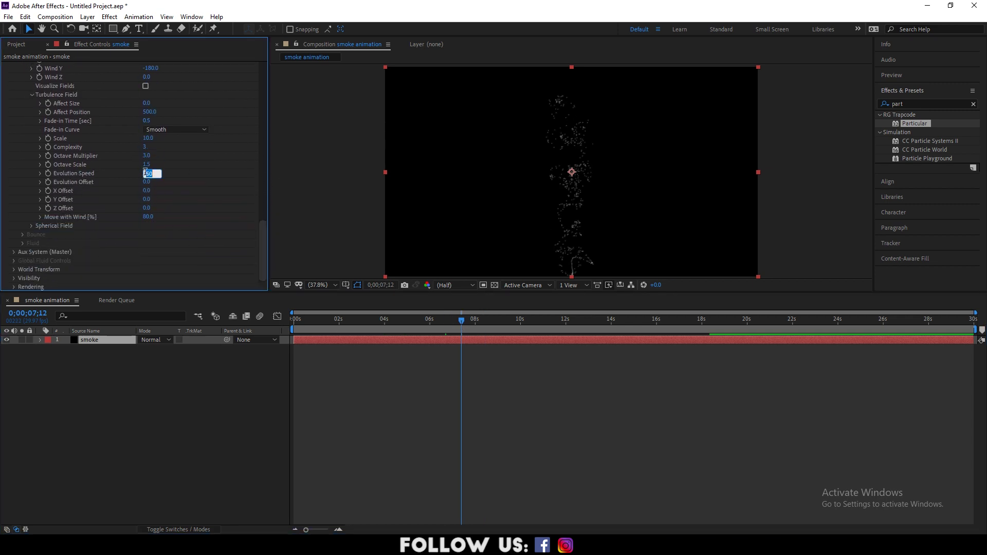
pyautogui.write('5')
pyautogui.press('Return')
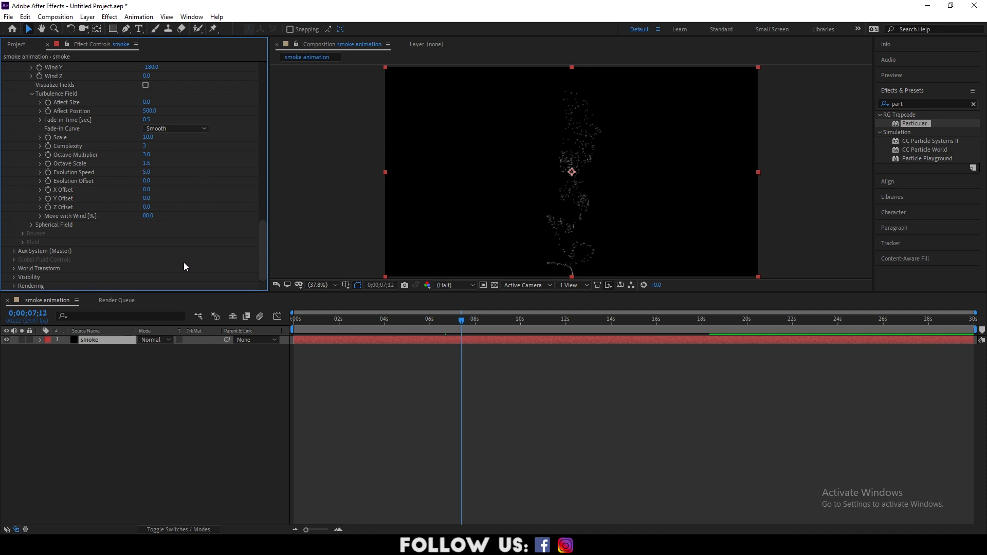
pyautogui.scroll(15, 185, 265)
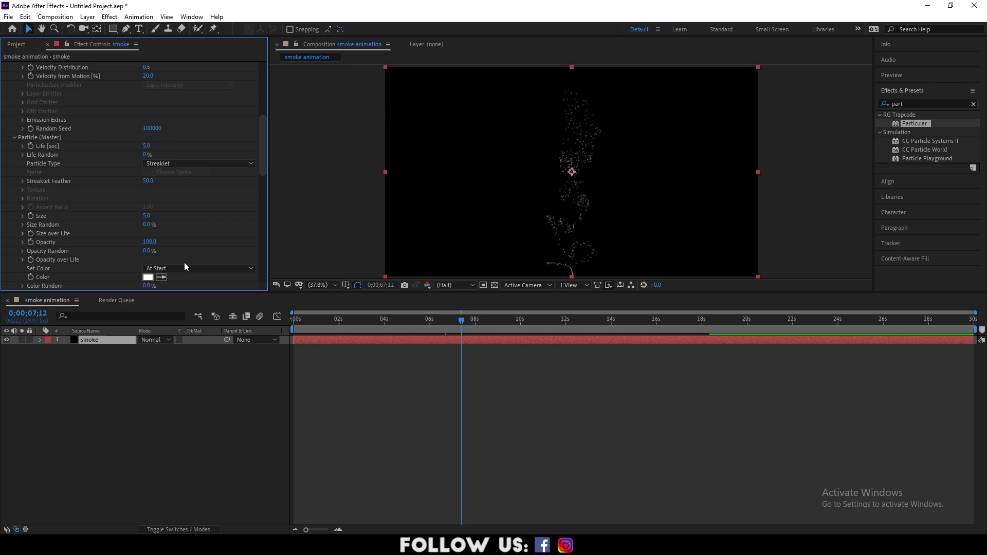
# - Set the particle Opacity to 10
pyautogui.scroll(-1, 185, 264)
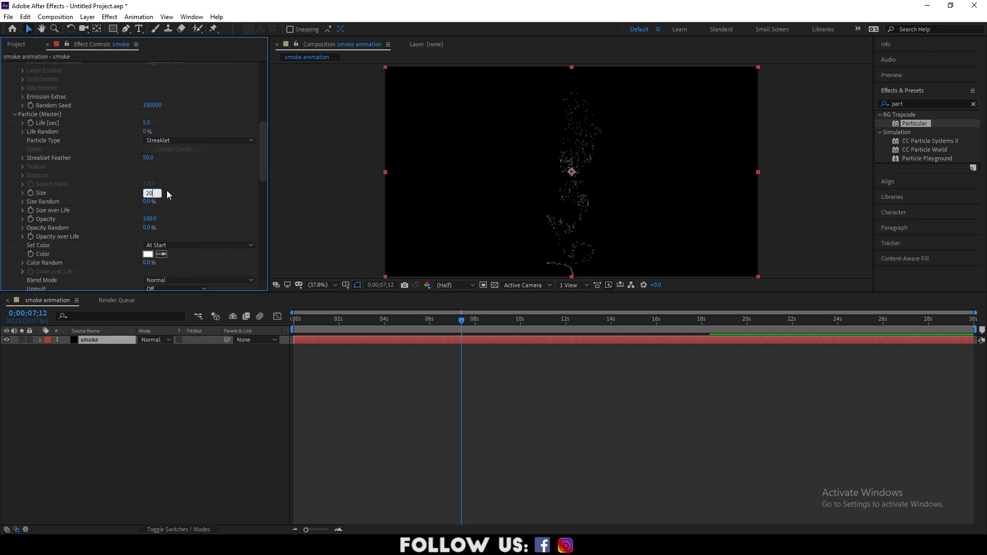
pyautogui.click(149, 218)
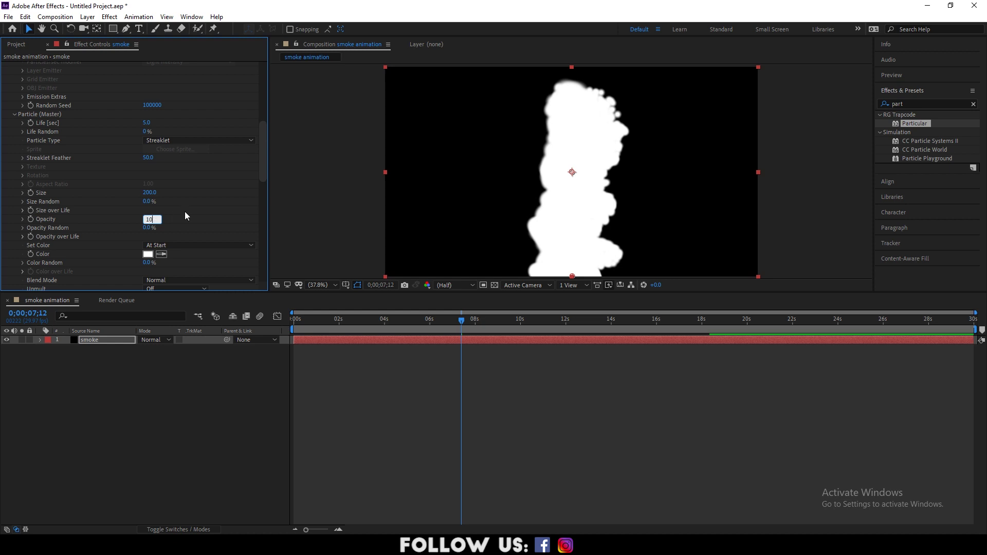
pyautogui.write('10')
pyautogui.press('Return')
# - Apply a flipped ramp to Size over Life so particles grow, raising the starting size
pyautogui.scroll(-4, 202, 214)
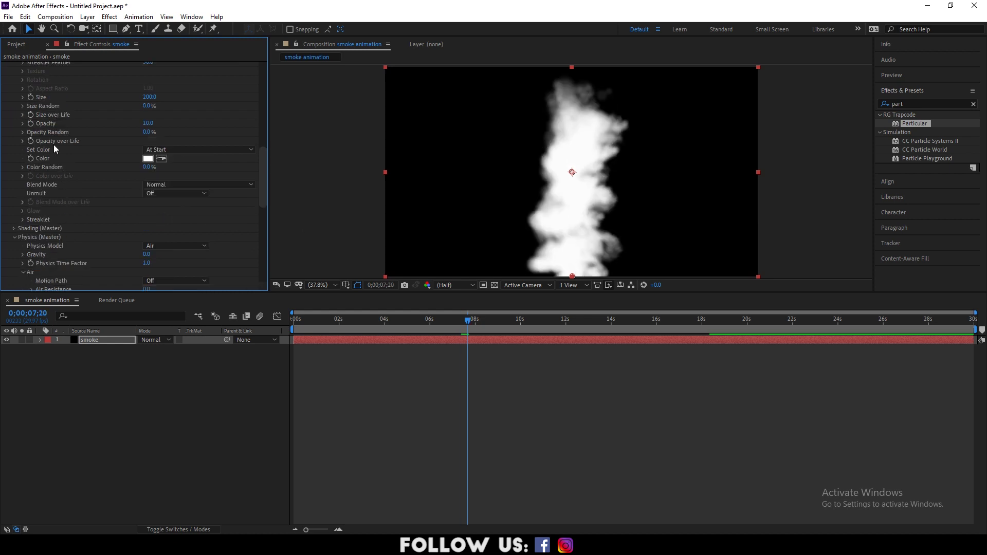
pyautogui.click(23, 116)
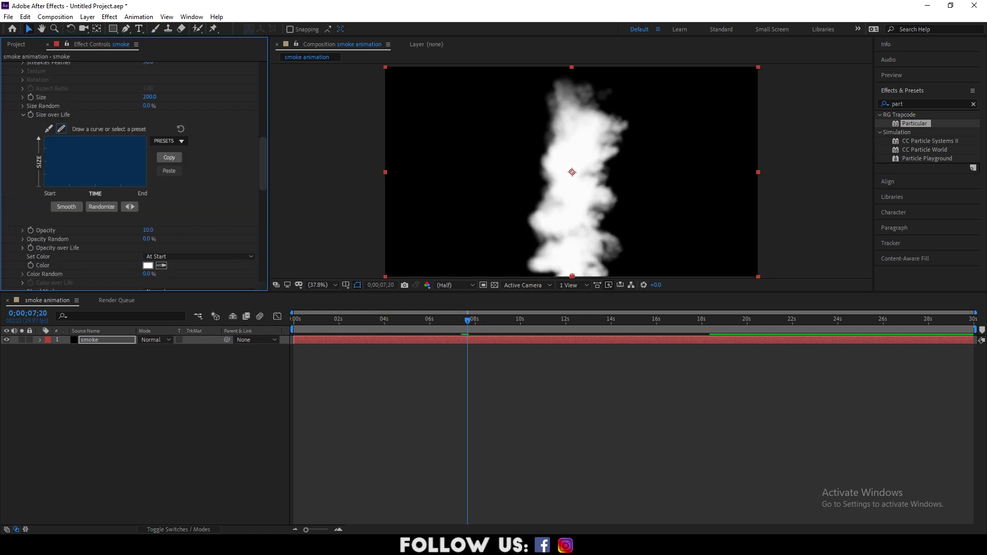
pyautogui.click(170, 141)
pyautogui.click(169, 167)
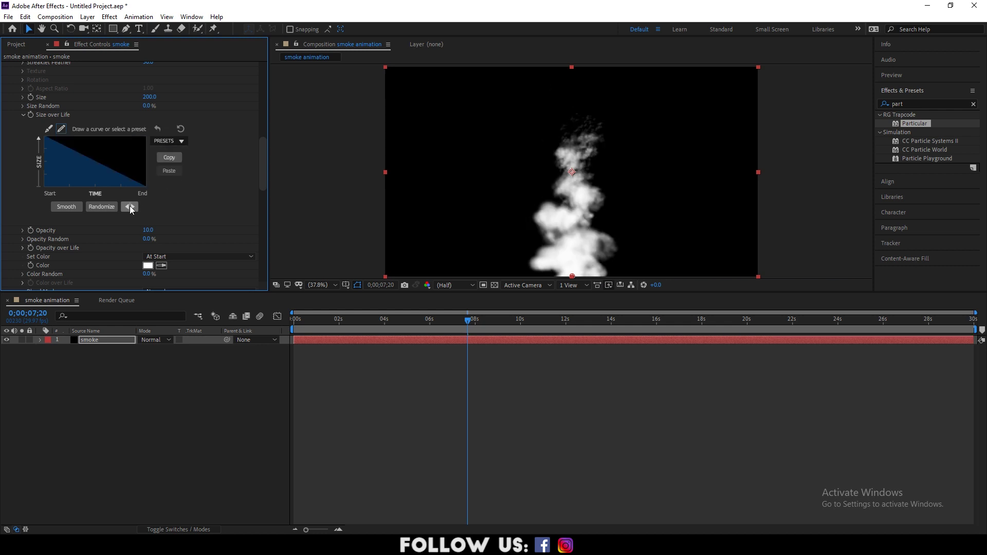
pyautogui.click(129, 206)
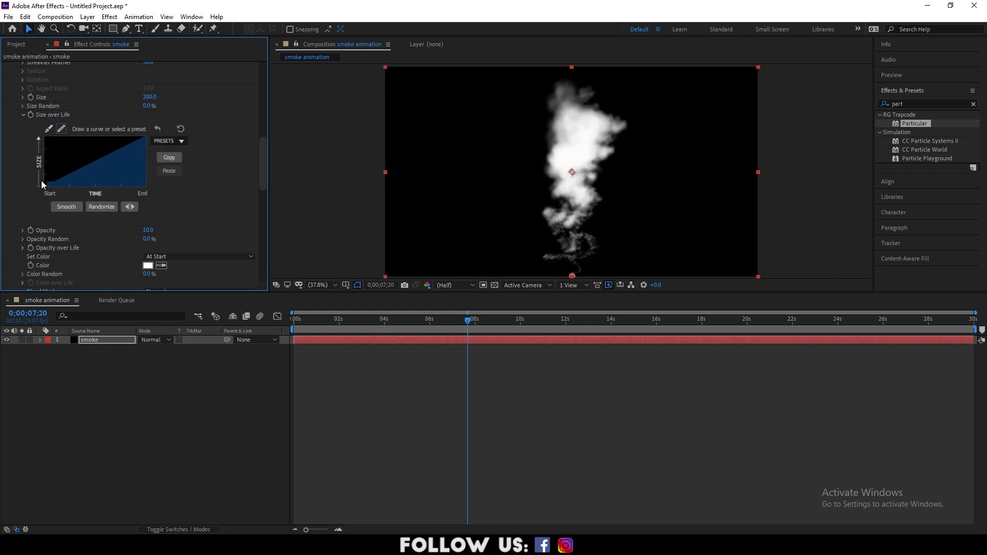
pyautogui.moveTo(42, 185); pyautogui.dragTo(60, 181)
pyautogui.press('space')
# - Apply a preset curve to Opacity over Life and move the preview to 0;00;06;20
pyautogui.scroll(-1, 66, 207)
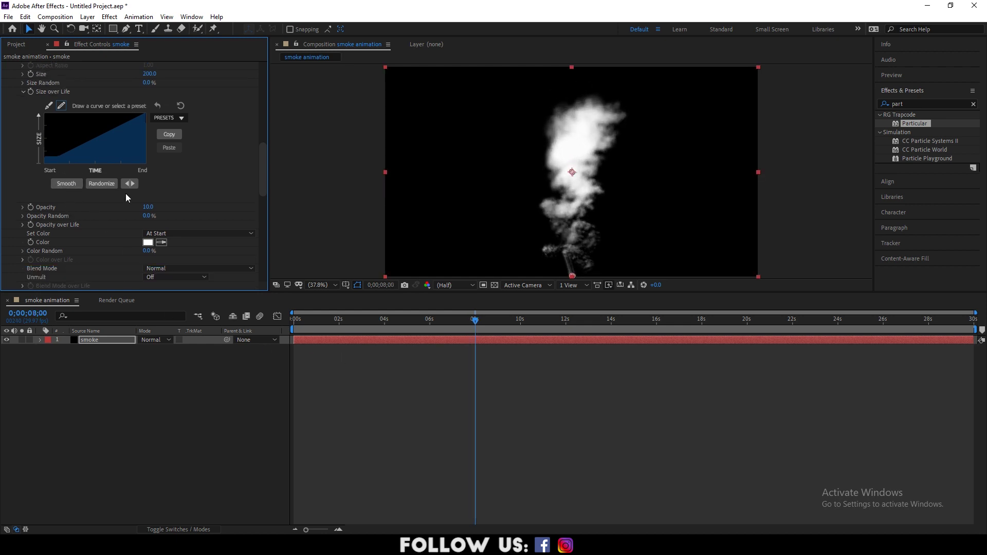
pyautogui.click(22, 225)
pyautogui.scroll(-2, 23, 226)
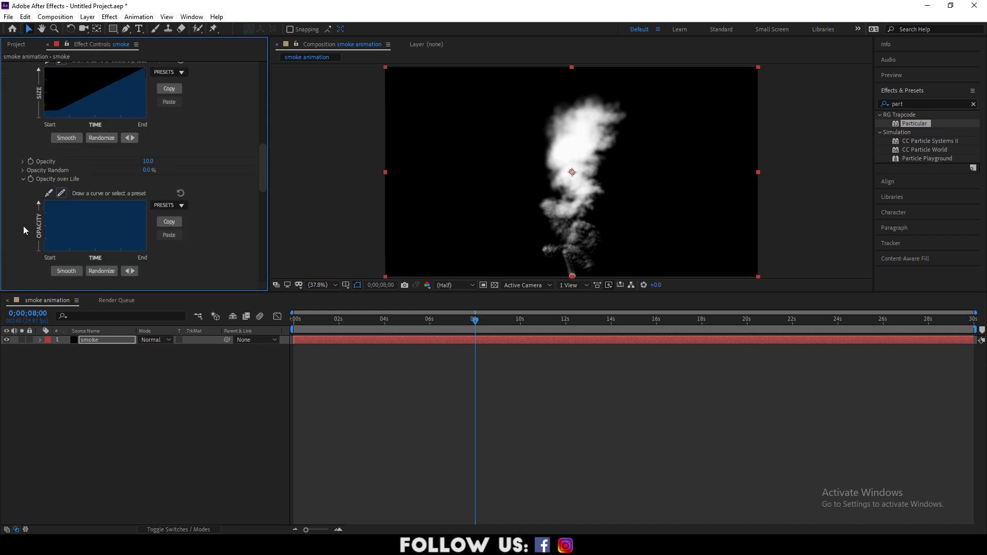
pyautogui.moveTo(263, 186)
pyautogui.mouseDown()
pyautogui.moveTo(264, 220)
pyautogui.moveTo(267, 202)
pyautogui.mouseUp()
pyautogui.click(175, 127)
pyautogui.click(174, 160)
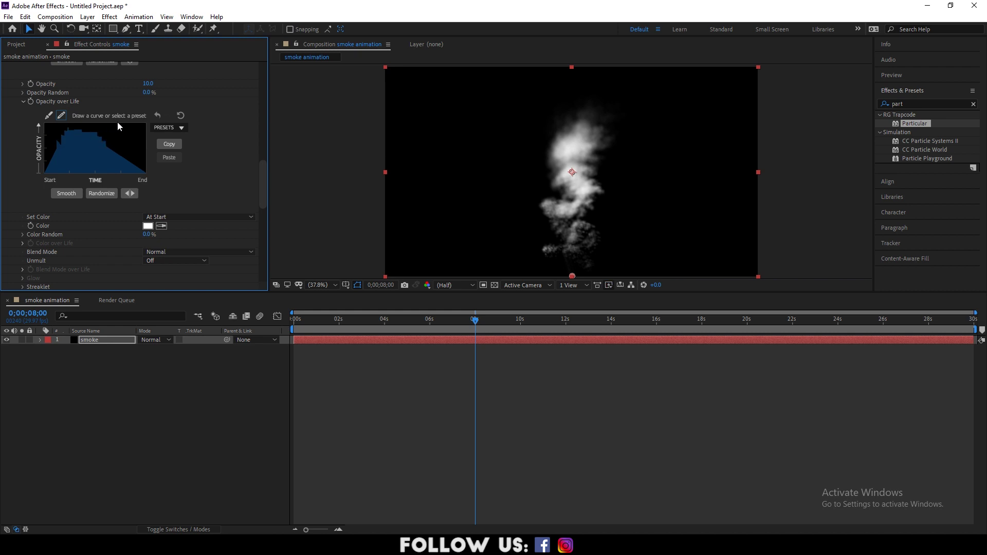
pyautogui.moveTo(447, 329); pyautogui.dragTo(434, 330)
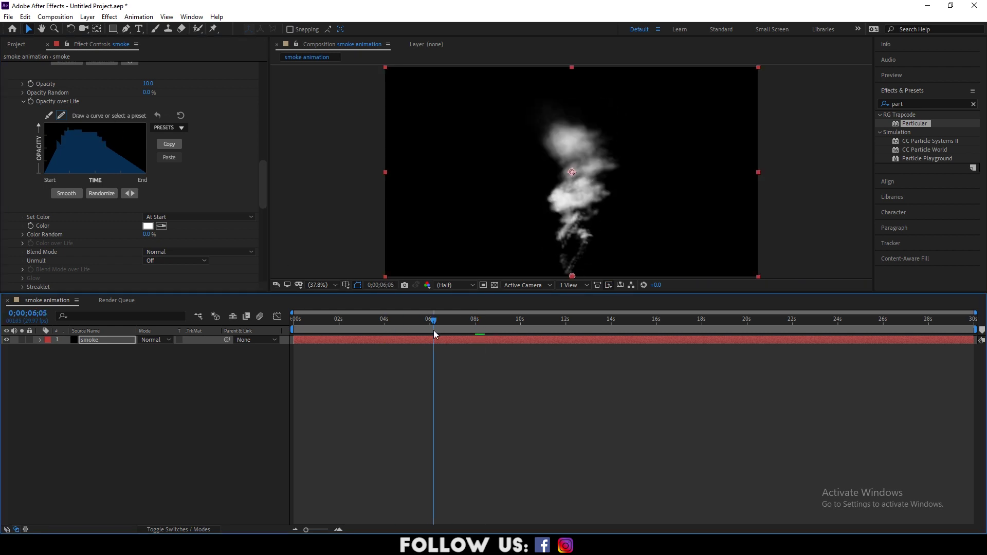
pyautogui.click(445, 339)
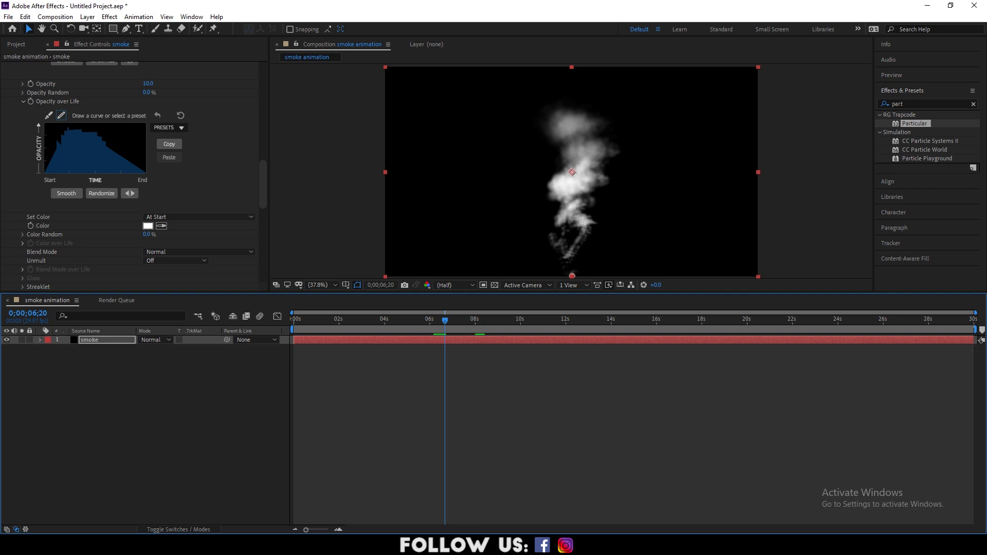
# - Smooth the Opacity over Life curve
pyautogui.click(67, 194)
pyautogui.scroll(-10, 262, 197)
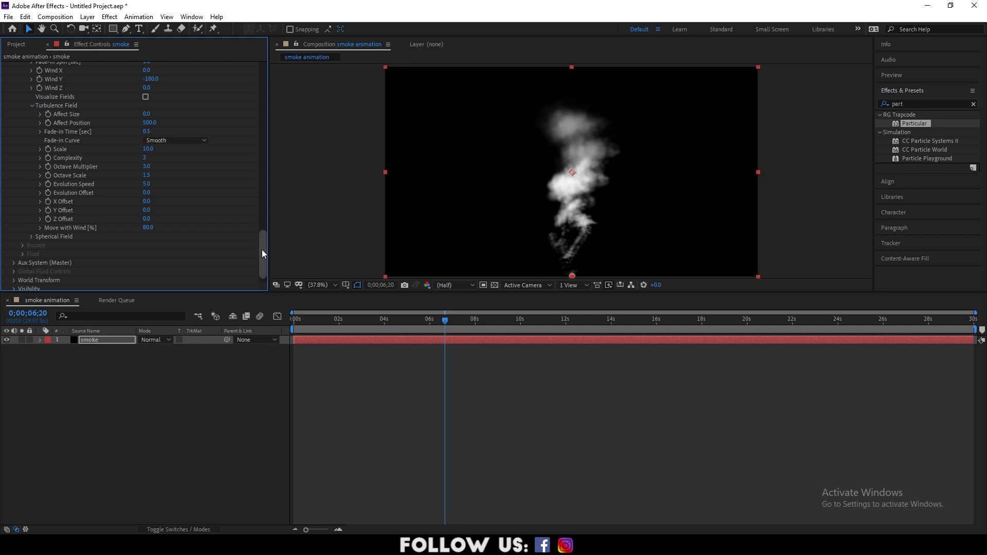
pyautogui.scroll(4, 264, 251)
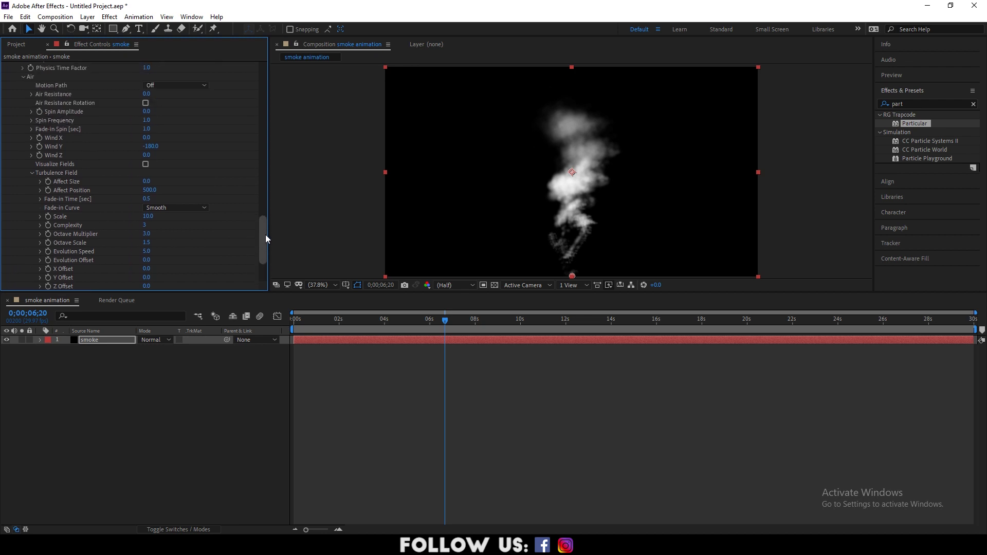
pyautogui.scroll(-1, 262, 247)
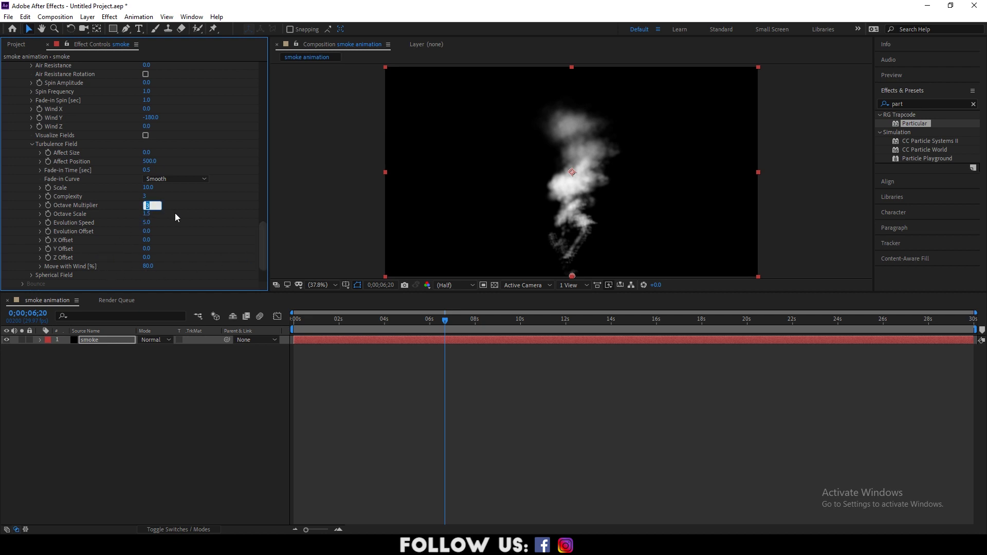
# - Set turbulence Octave Multiplier to 2 and Move with Wind to 100%
pyautogui.press('Return')
pyautogui.scroll(-2, 202, 215)
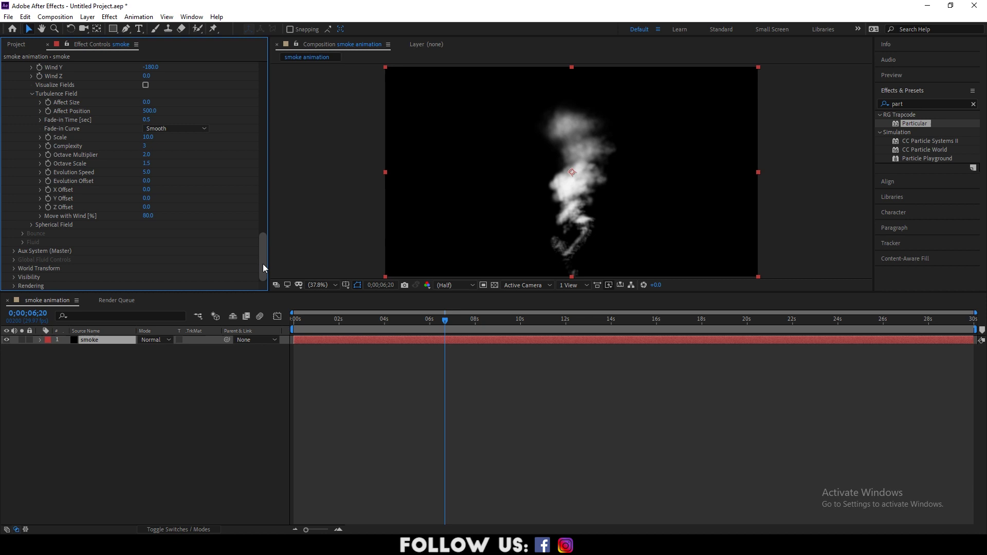
pyautogui.click(148, 216)
pyautogui.press('Return')
pyautogui.click(371, 331)
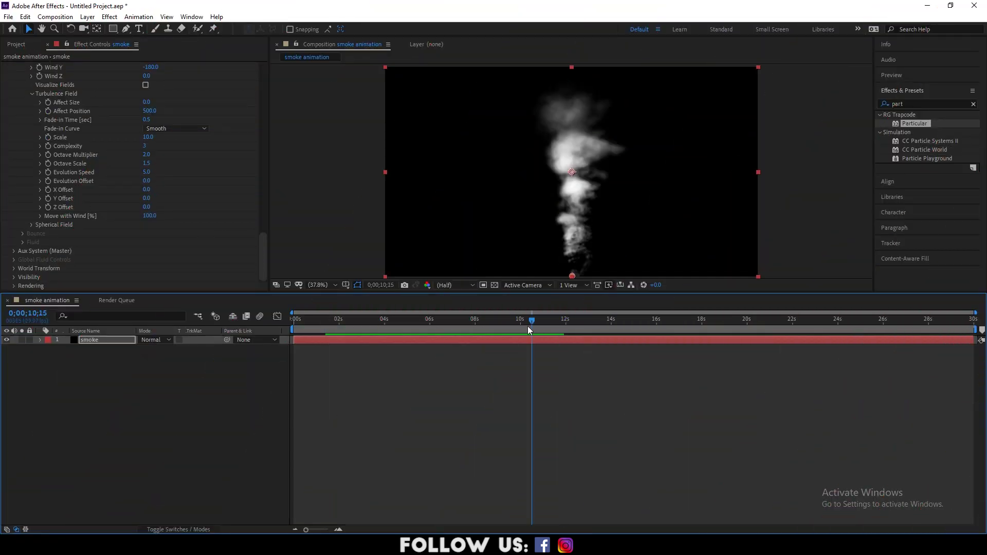
pyautogui.moveTo(527, 326); pyautogui.dragTo(329, 342)
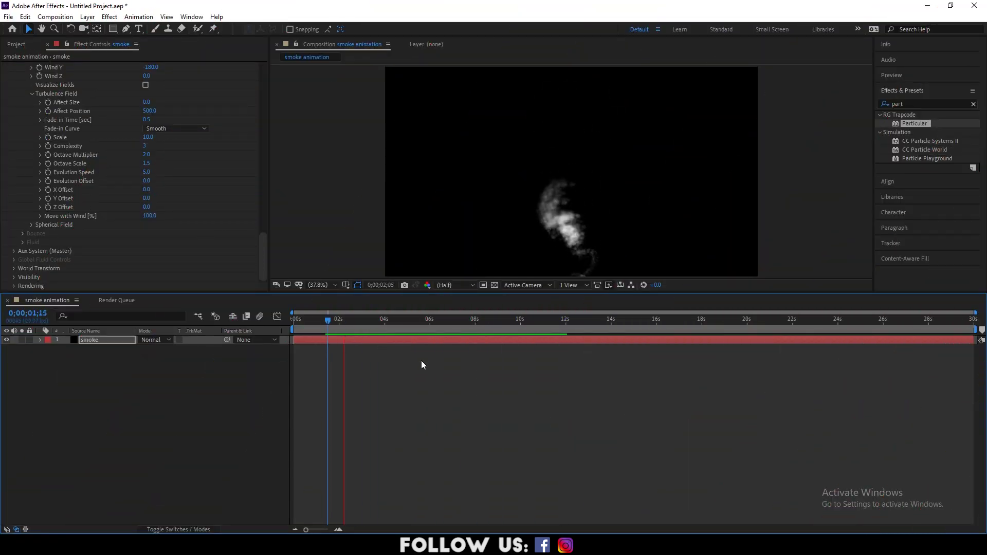